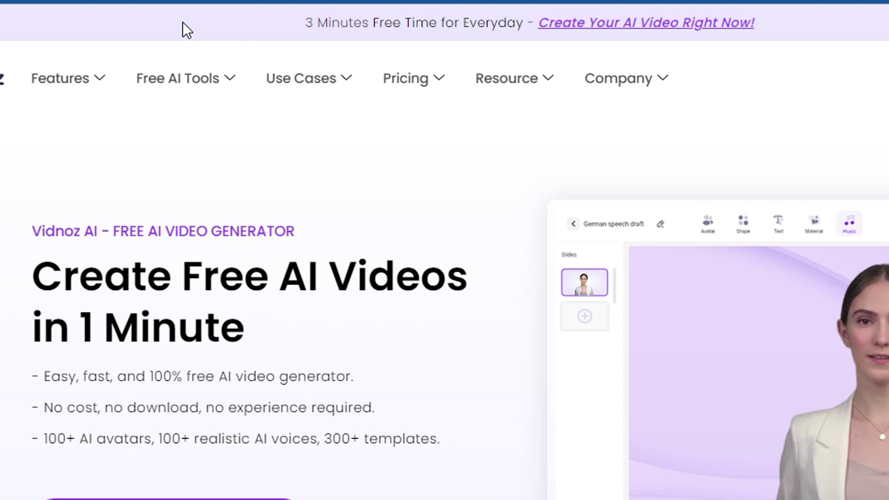
Step: Open the AI Face Swap tool from the Free AI Tools menu
mouse_move(193, 77)
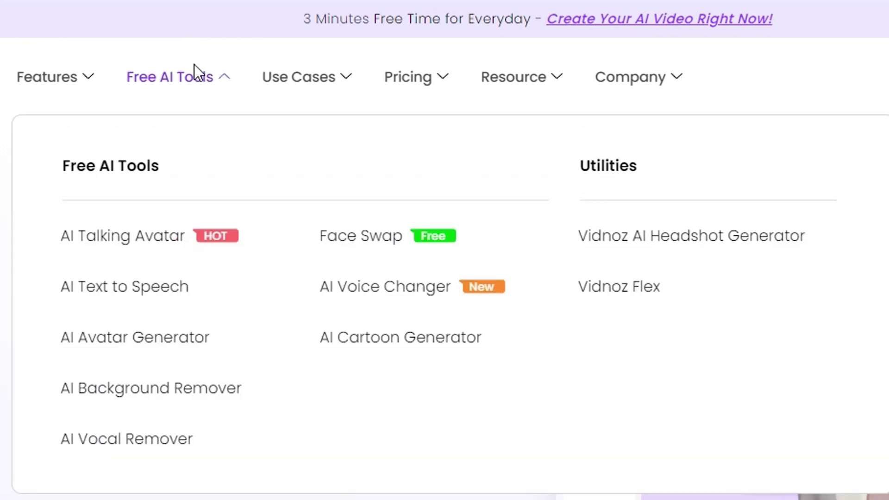
left_click(379, 239)
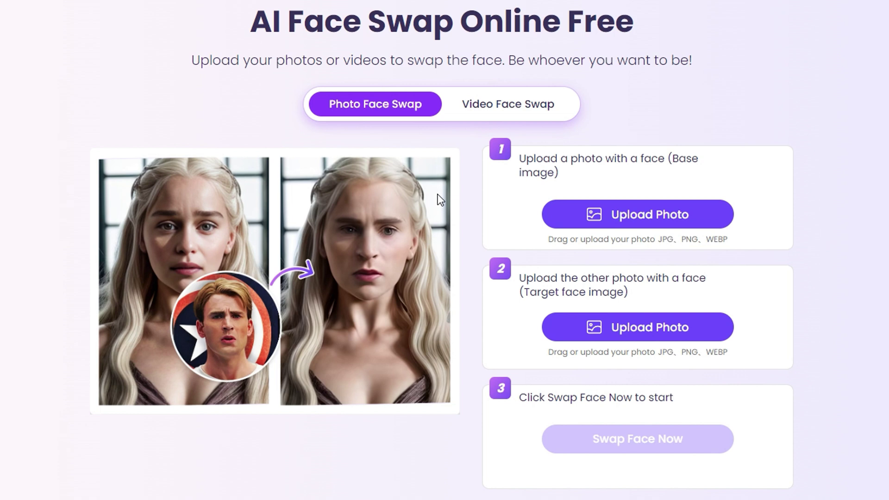
Step: Toggle between the Photo and Video Face Swap tabs, finishing on Video Face Swap
left_click(507, 110)
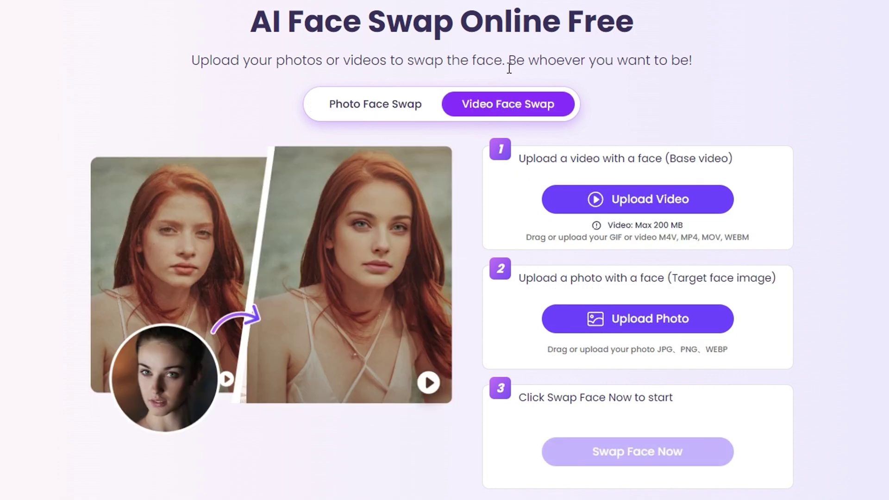
left_click(423, 105)
left_click(496, 103)
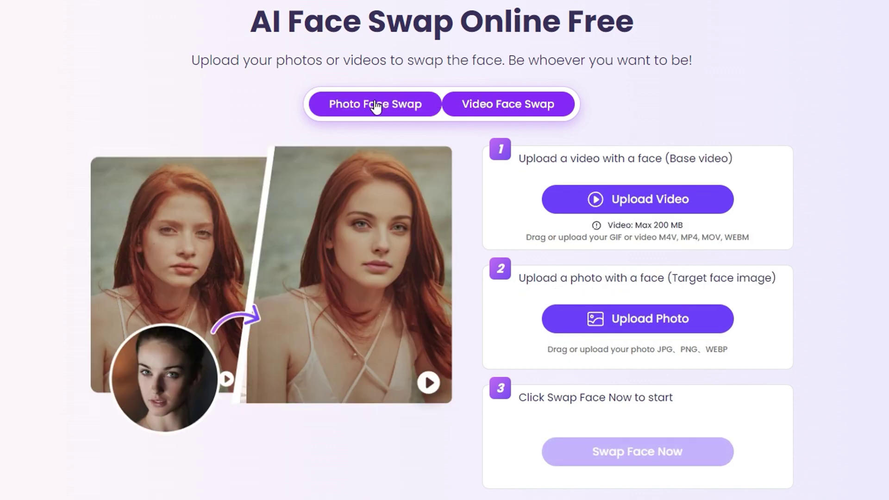
left_click(377, 105)
left_click(533, 111)
left_click(382, 106)
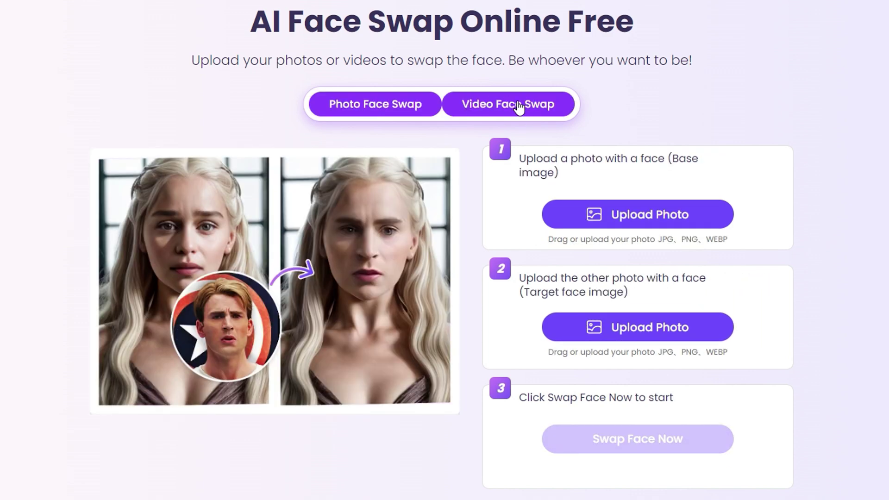
left_click(520, 108)
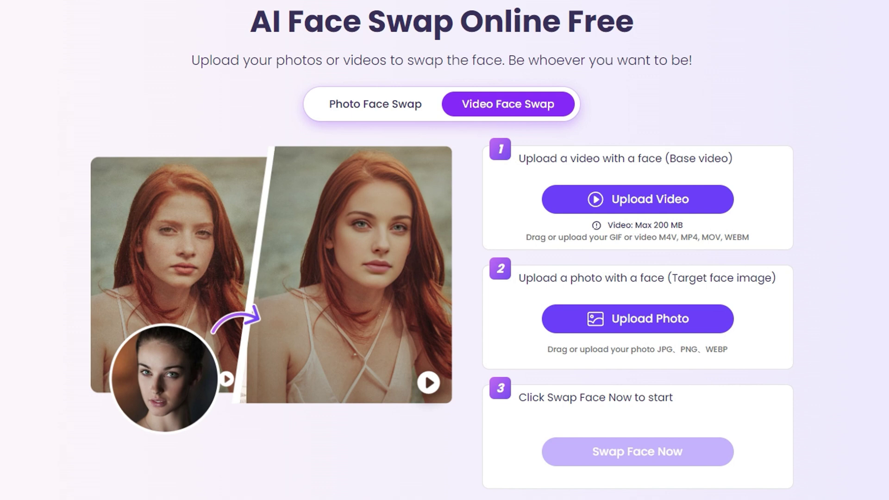
Step: Upload the clip of the man in the beige T-shirt as the base video
left_click_drag(732, 143, 619, 222)
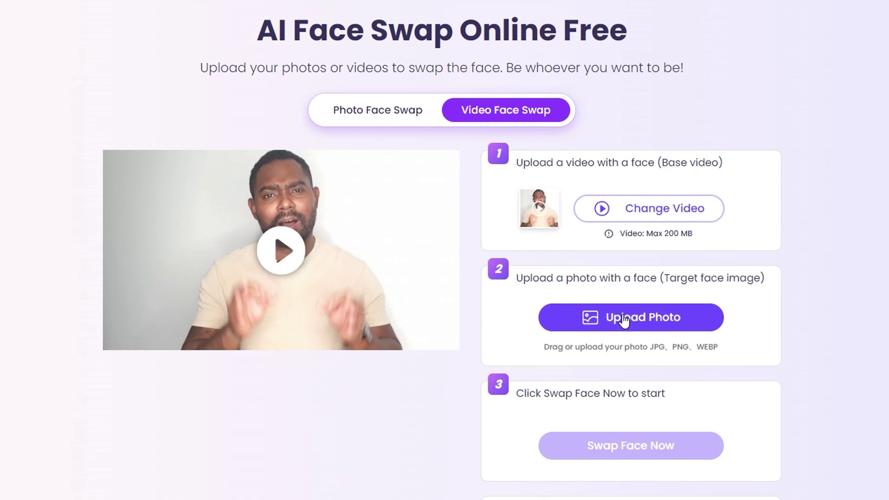
left_click(624, 320)
Step: Try the black-and-white portrait as the target face and dismiss the low-resolution warning
left_click(136, 126)
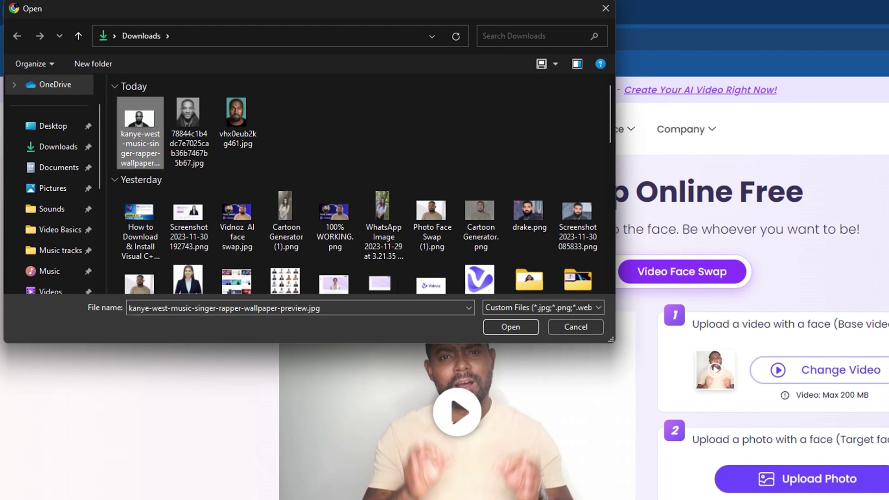
left_click(509, 329)
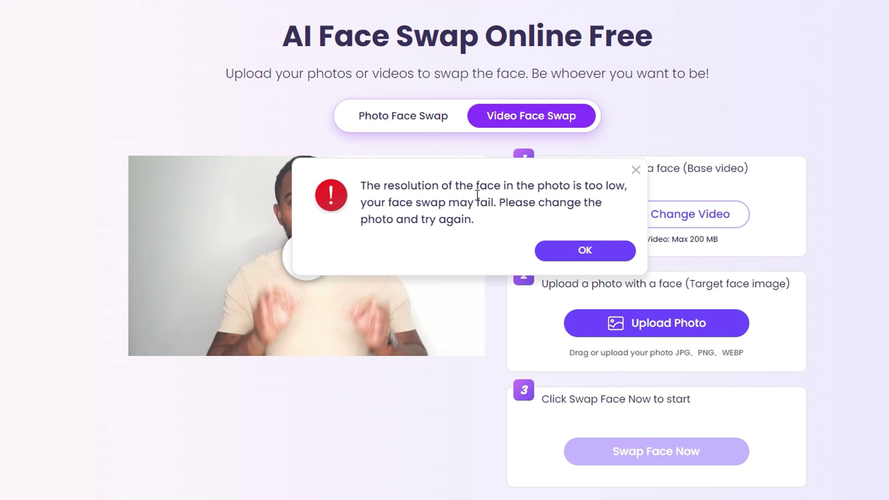
left_click(635, 170)
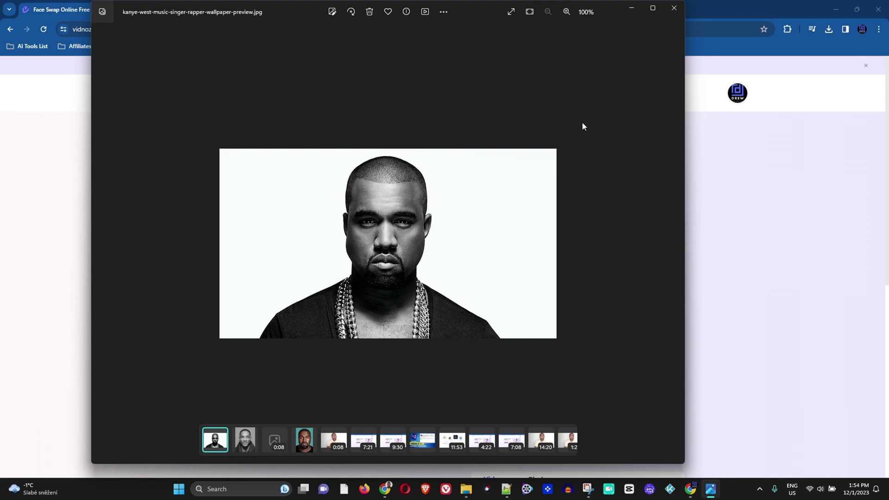
Step: Confirm the face photo is 2000 x 3000 pixels, then add it as the target face
left_click(674, 8)
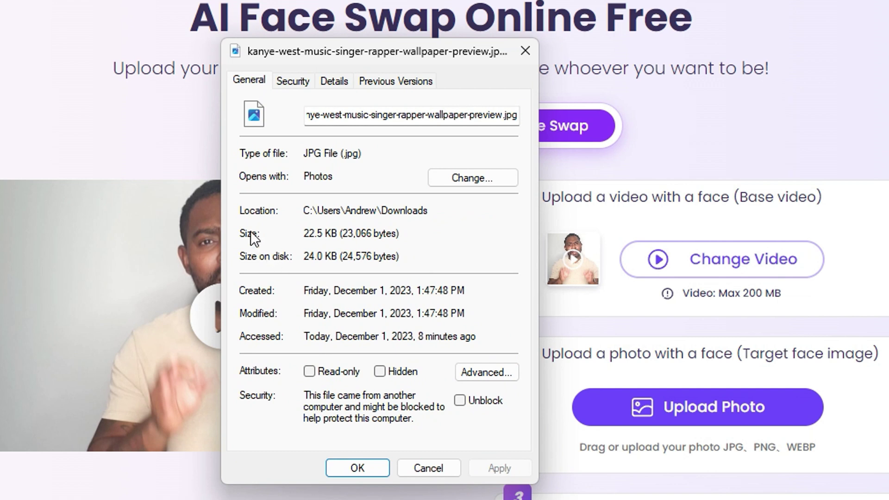
left_click(333, 83)
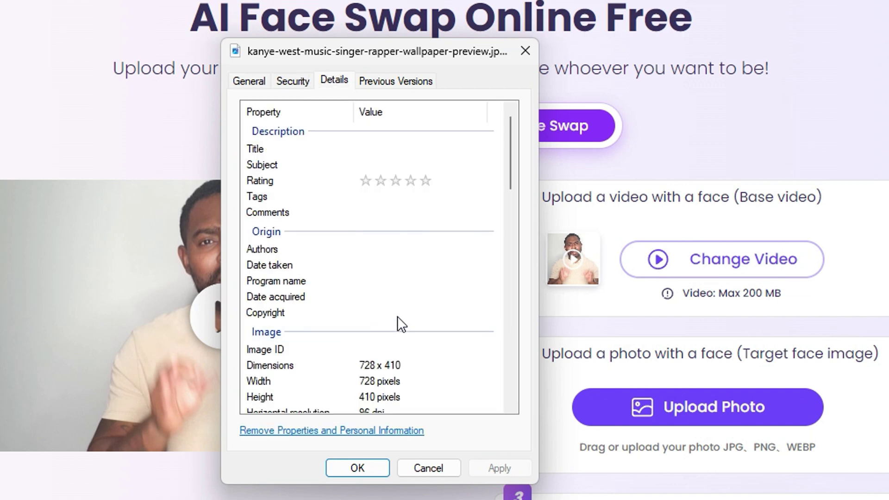
scroll(397, 317, "down", 1)
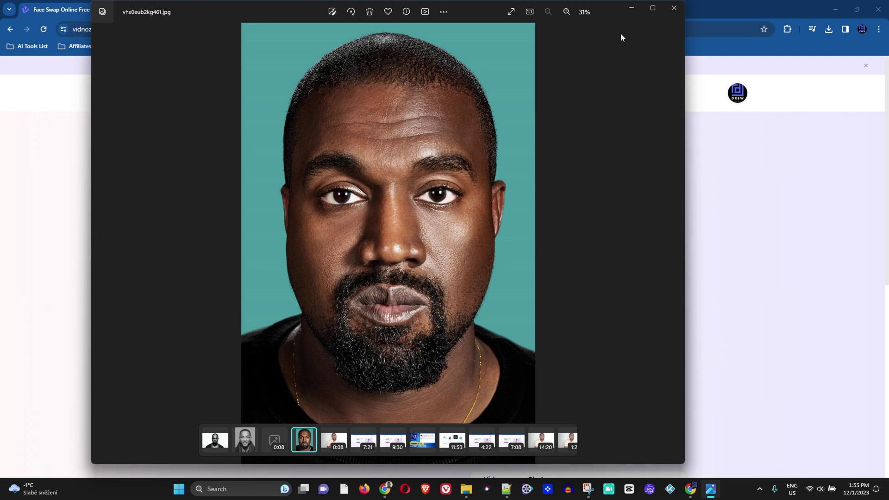
left_click(681, 13)
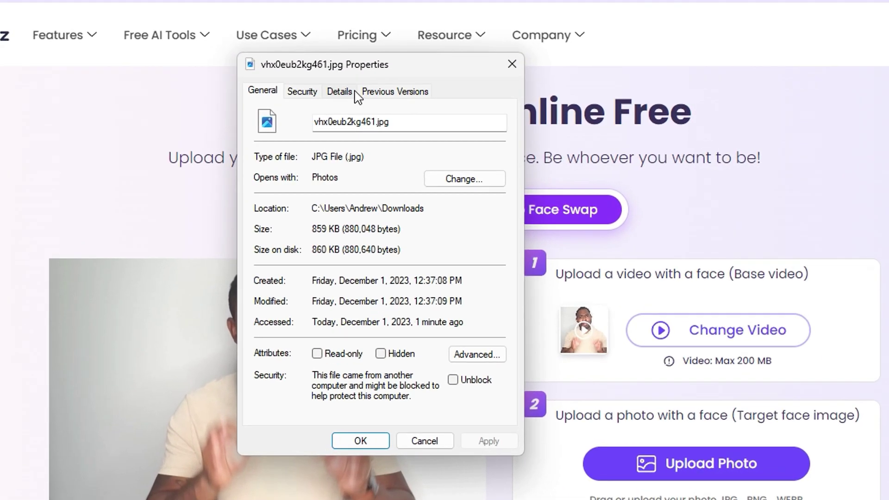
left_click(369, 126)
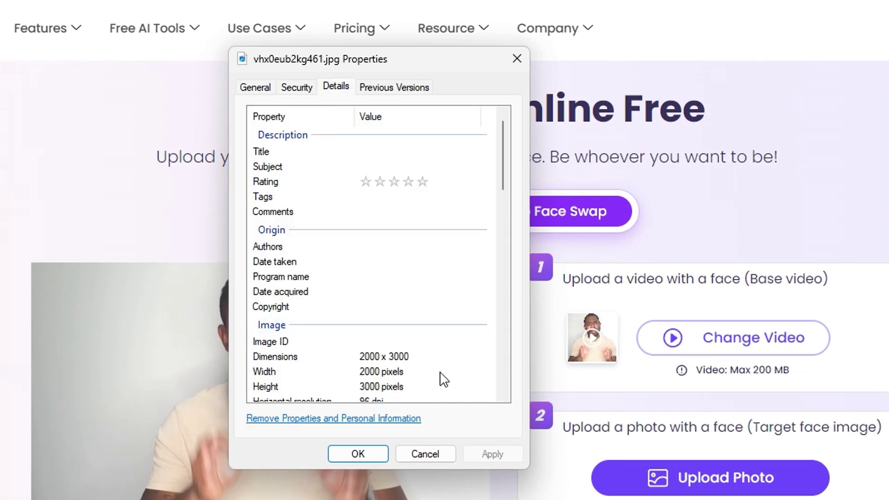
scroll(369, 372, "down", 1)
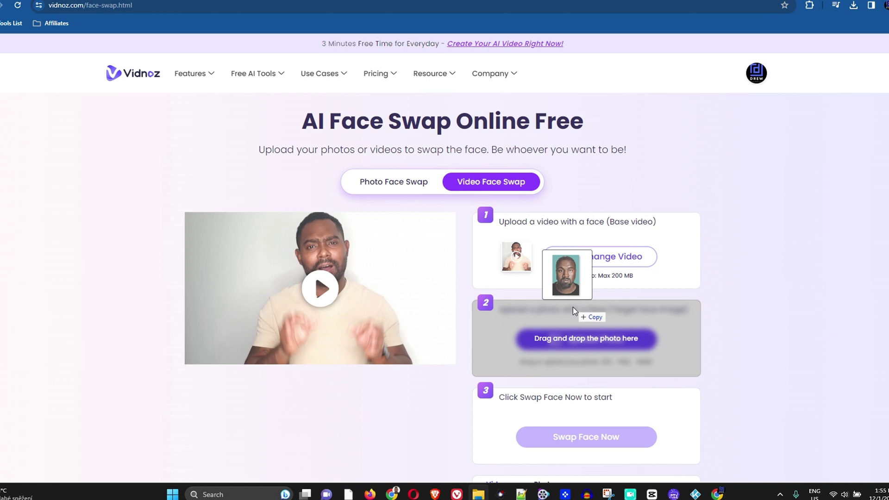
left_click_drag(574, 307, 621, 344)
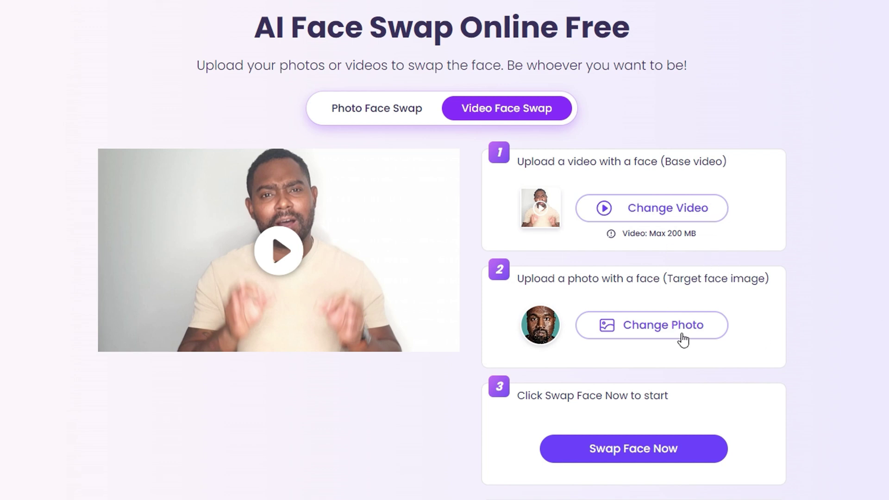
Step: Run Swap Face Now to generate the face-swapped video
scroll(874, 278, "down", 3)
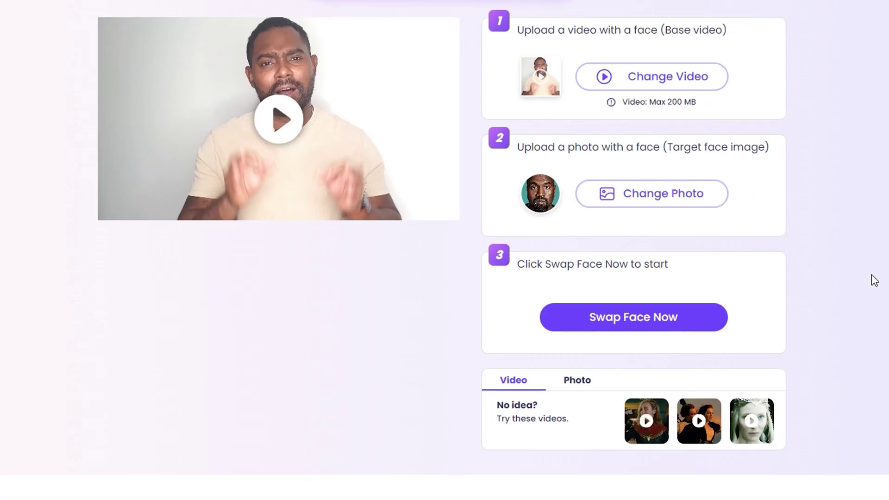
left_click(634, 320)
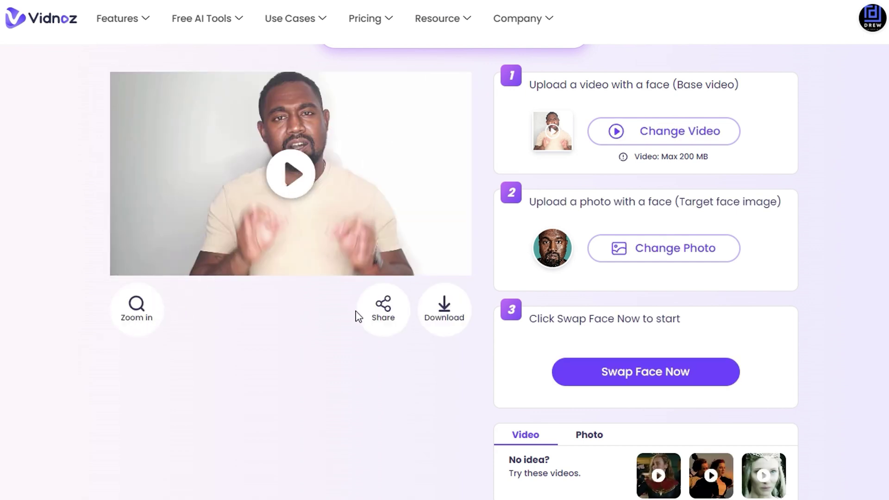
left_click(292, 183)
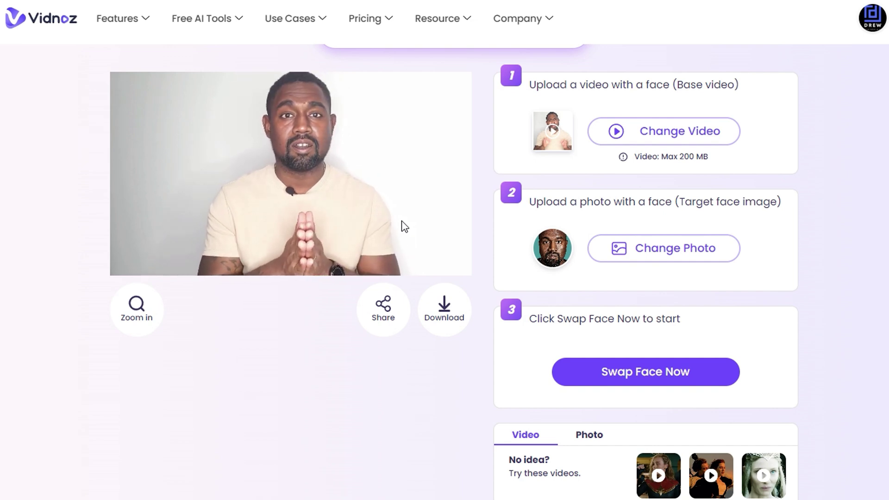
left_click(293, 171)
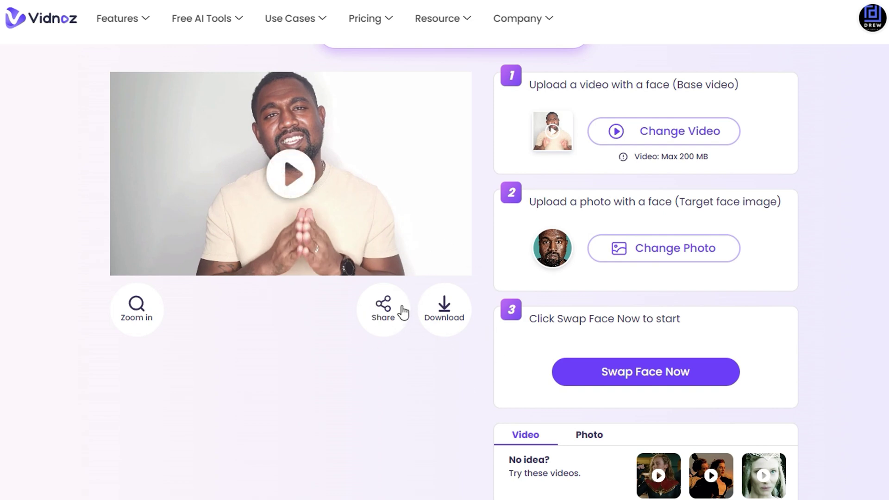
Step: Download the face-swapped result as an MP4 from the My Files Video Face Swap card
left_click(444, 310)
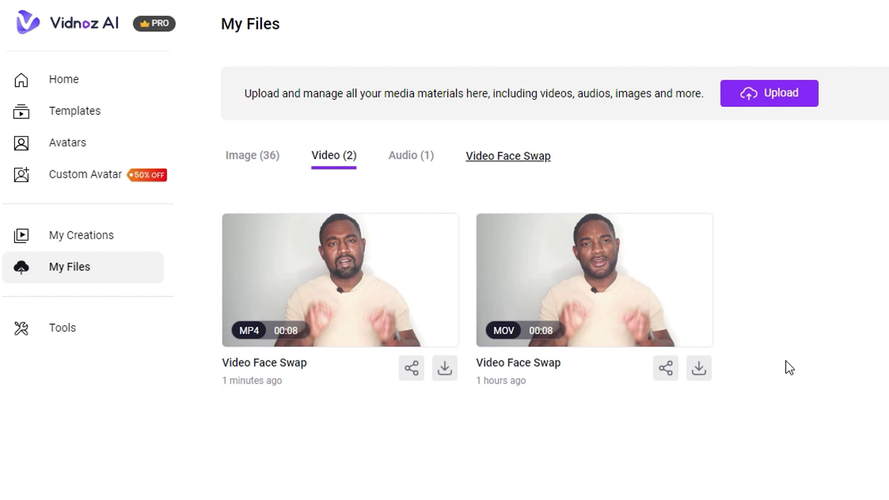
mouse_move(542, 230)
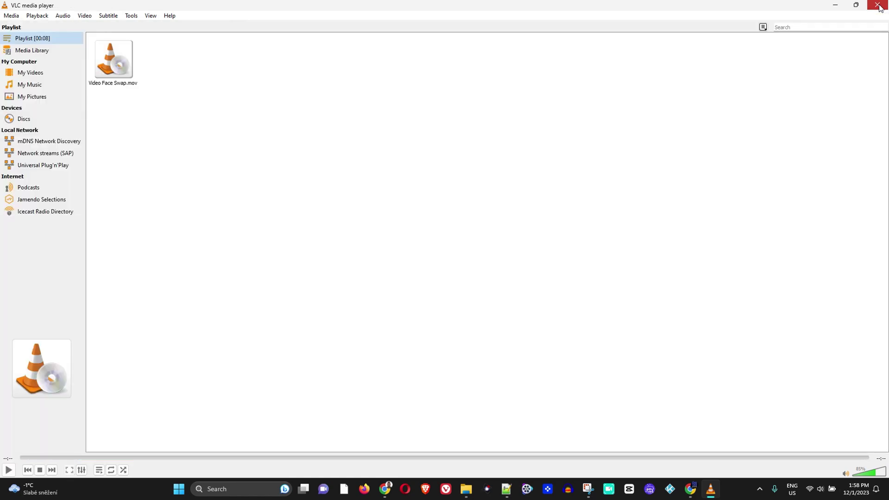
Step: Close the old MOV player and replay Video Face Swap.mp4 from its start
left_click(879, 6)
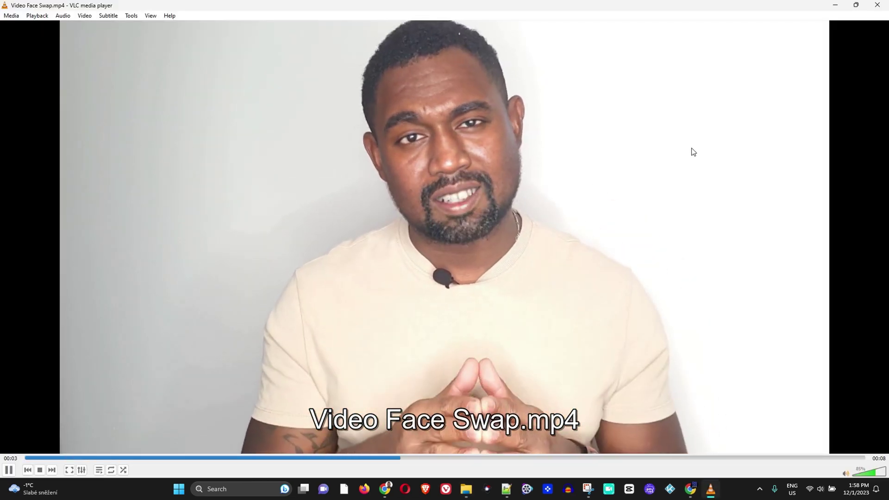
left_click(9, 470)
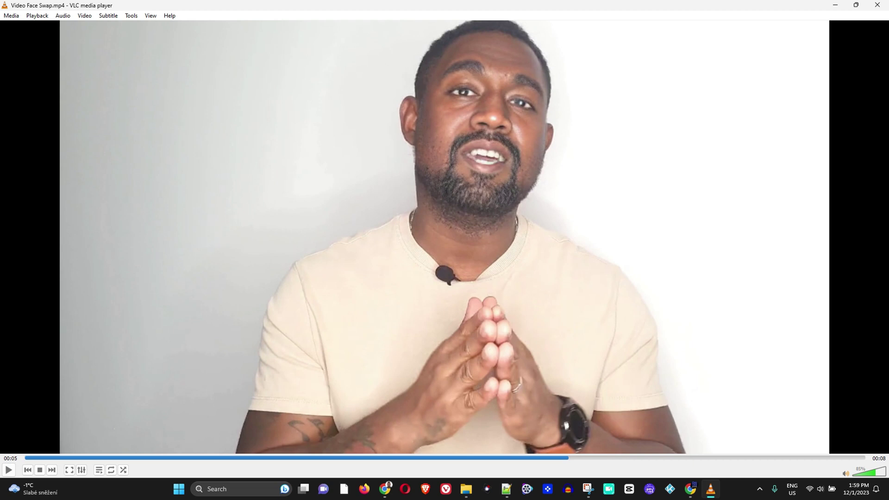
left_click(29, 457)
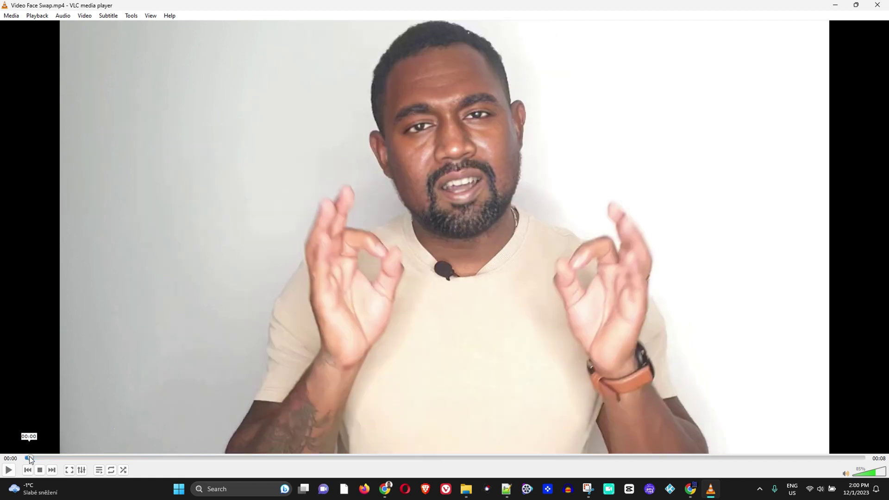
left_click(14, 470)
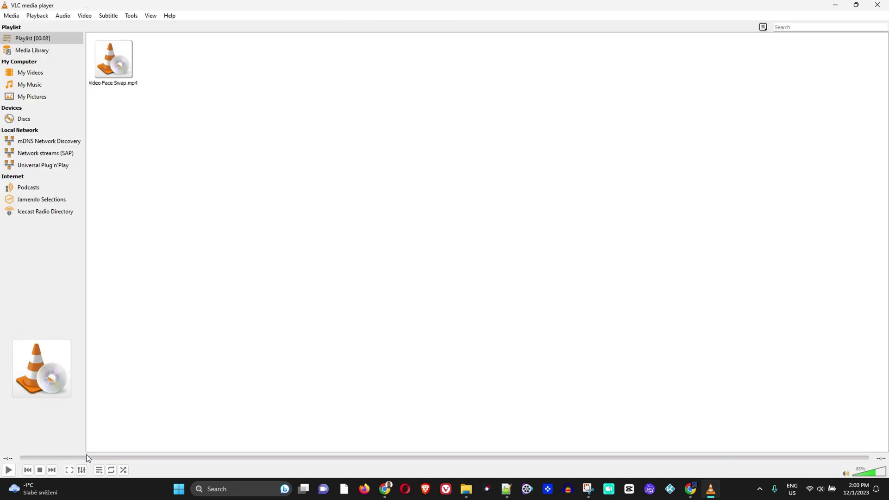
Step: Watch the original 1201 (1).mov in VLC for comparison, then close the player
left_click(877, 5)
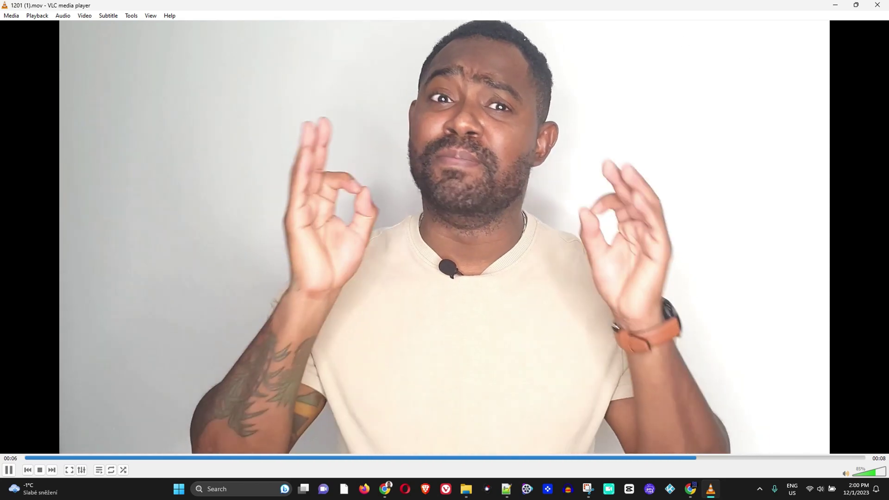
left_click(879, 7)
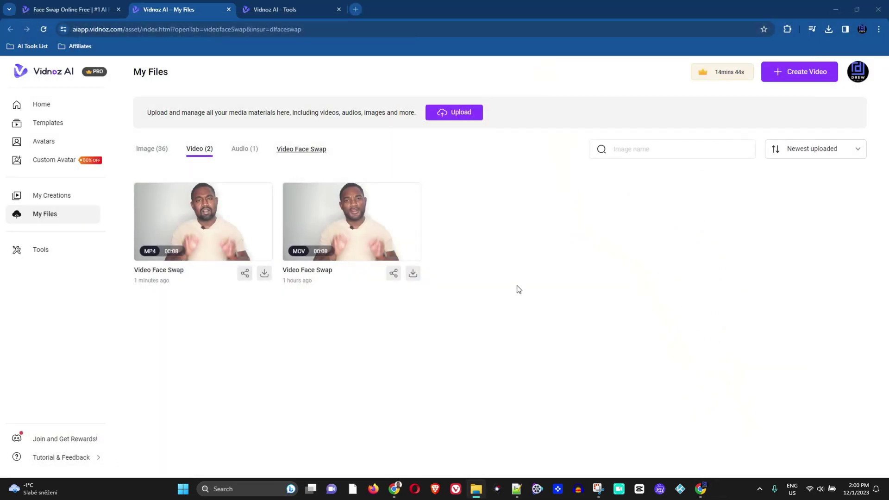